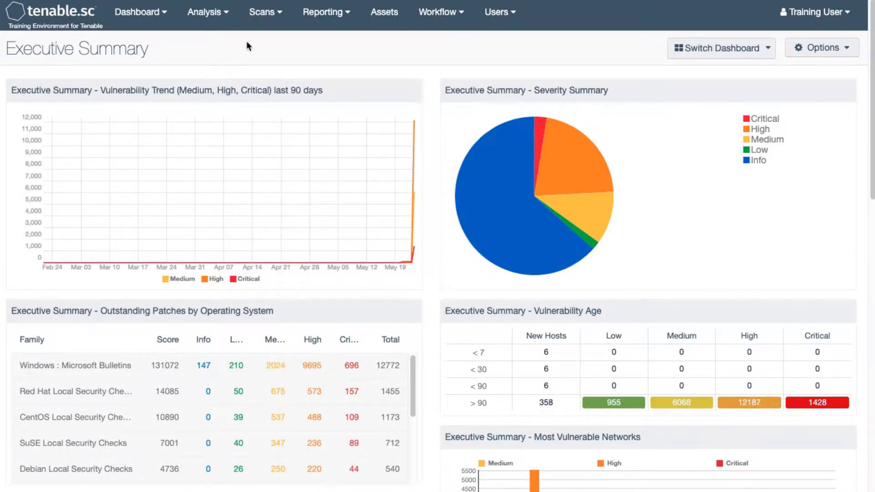
# Step: Add a new scan policy from the Credentialed Patch Audit template and name it 'Credentialed Patch Audit'
pyautogui.click(265, 15)
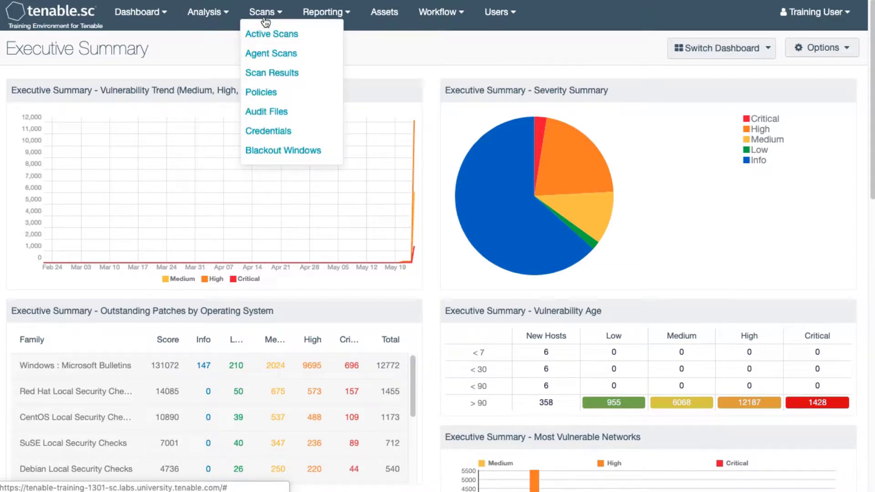
pyautogui.click(261, 92)
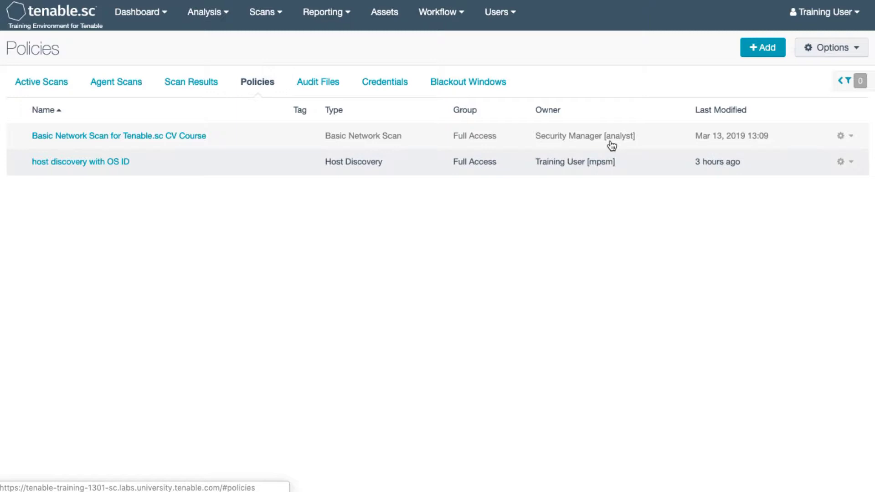
pyautogui.click(764, 47)
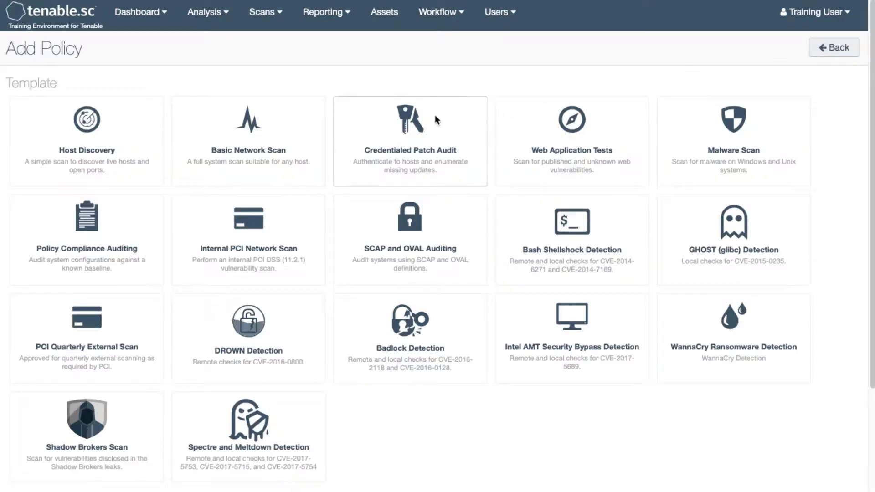
pyautogui.click(421, 147)
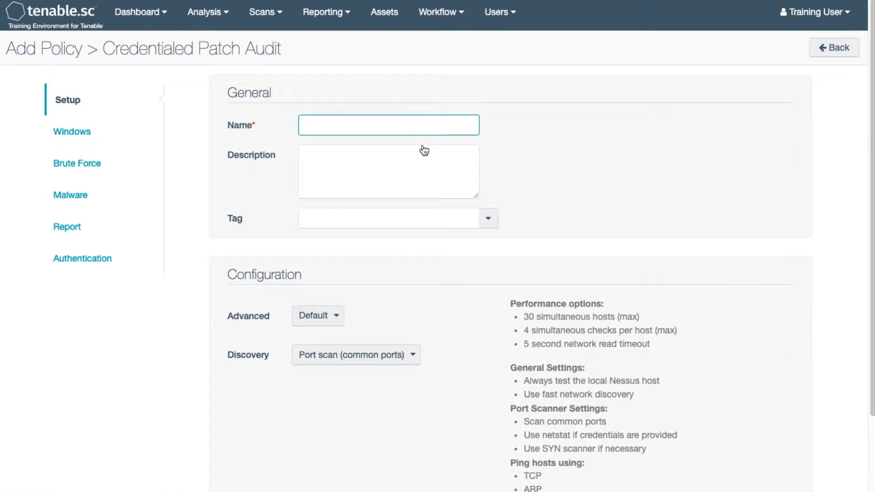
pyautogui.write('Credentialed Patch Audit')
pyautogui.press('Tab')
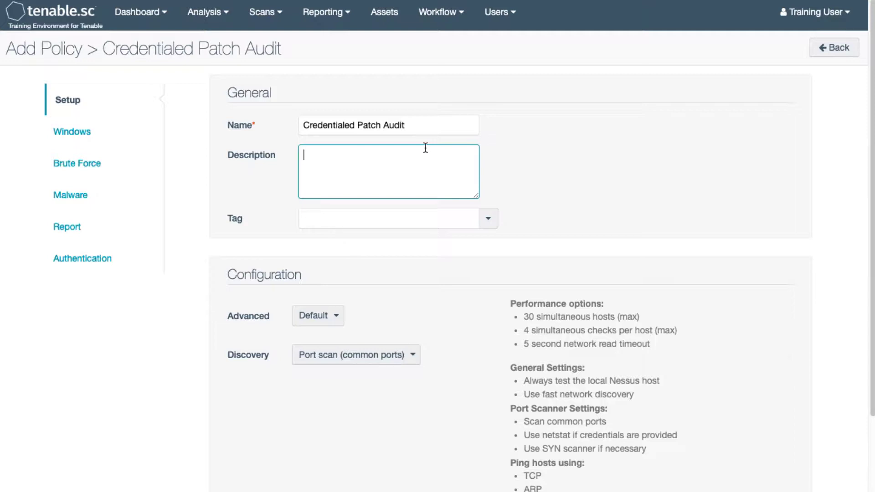
# Step: Set domain and local user UID ranges to 0–5000 in the Windows settings and submit the policy
pyautogui.click(90, 138)
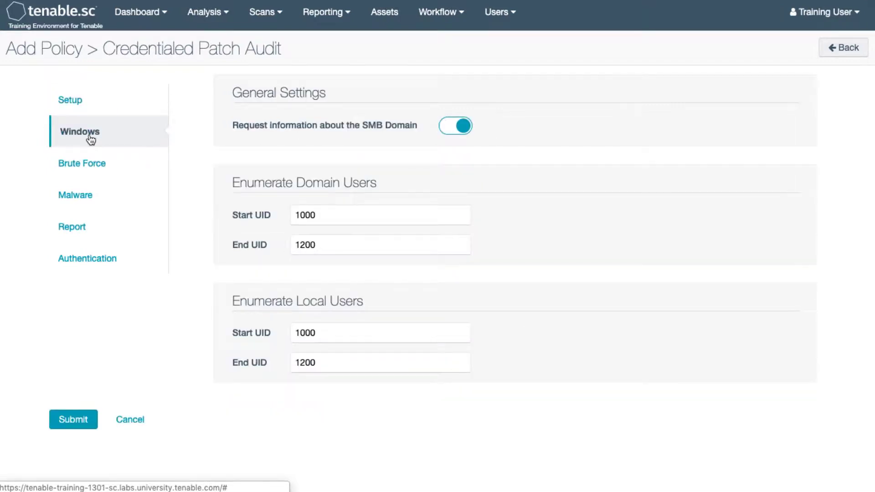
pyautogui.click(369, 217)
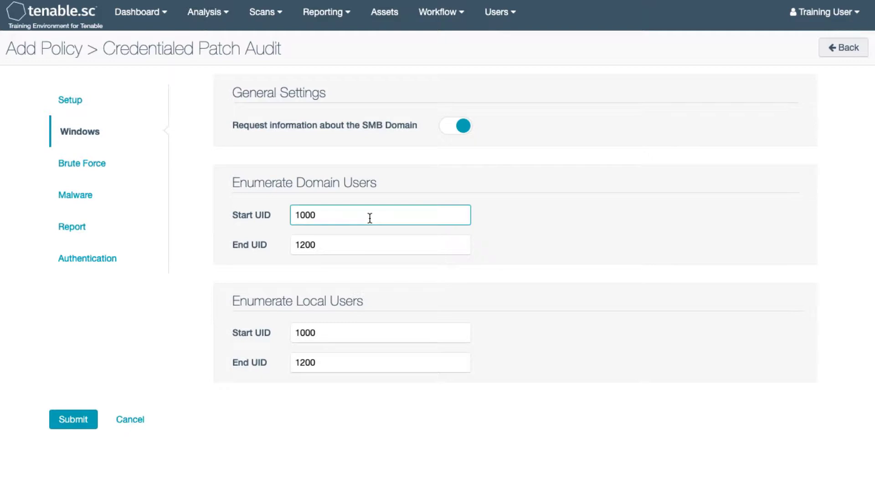
pyautogui.press('BackSpace')
pyautogui.press('BackSpace')
pyautogui.press('BackSpace')
pyautogui.press('BackSpace')
pyautogui.write('0')
pyautogui.press('Tab')
pyautogui.write('5000')
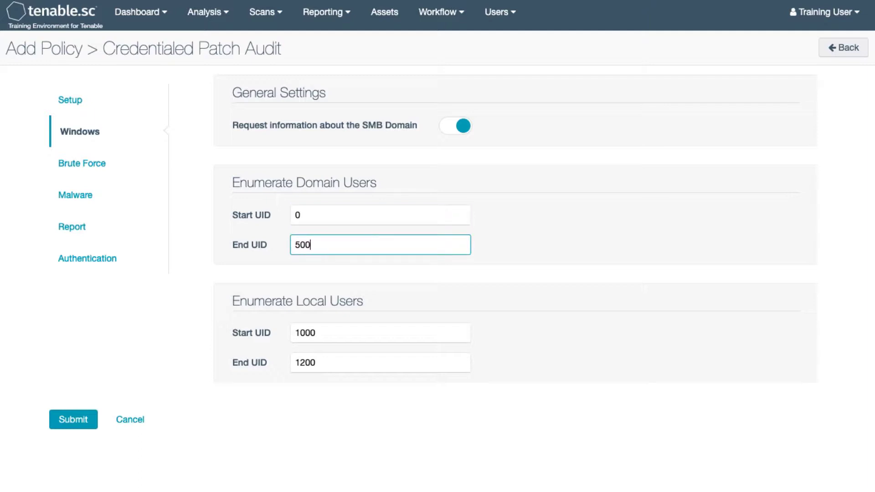
pyautogui.press('Tab')
pyautogui.write('0')
pyautogui.press('Tab')
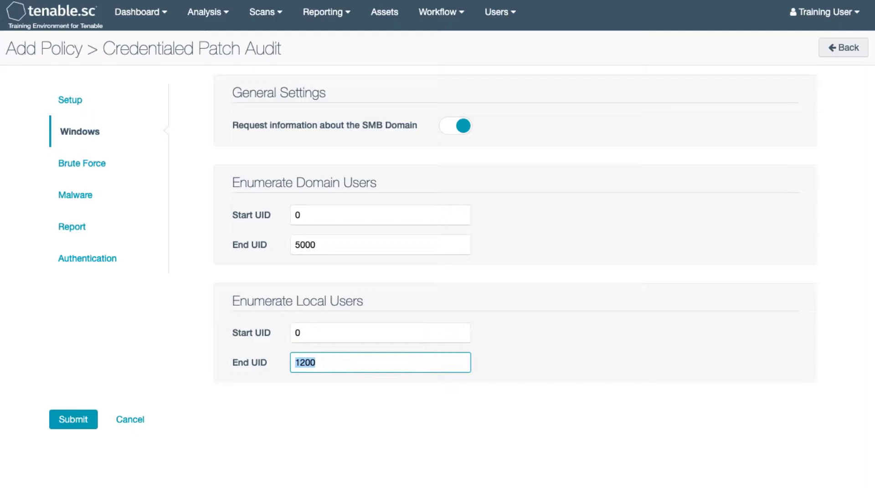
pyautogui.write('5000')
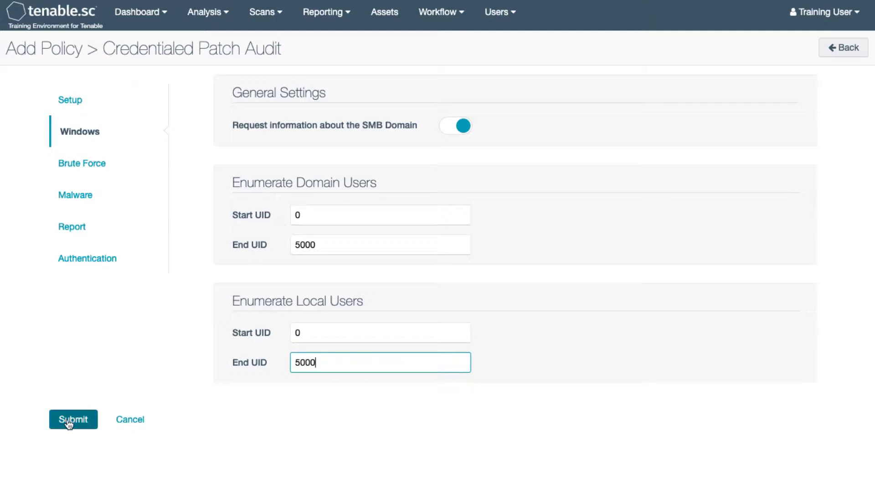
pyautogui.click(72, 419)
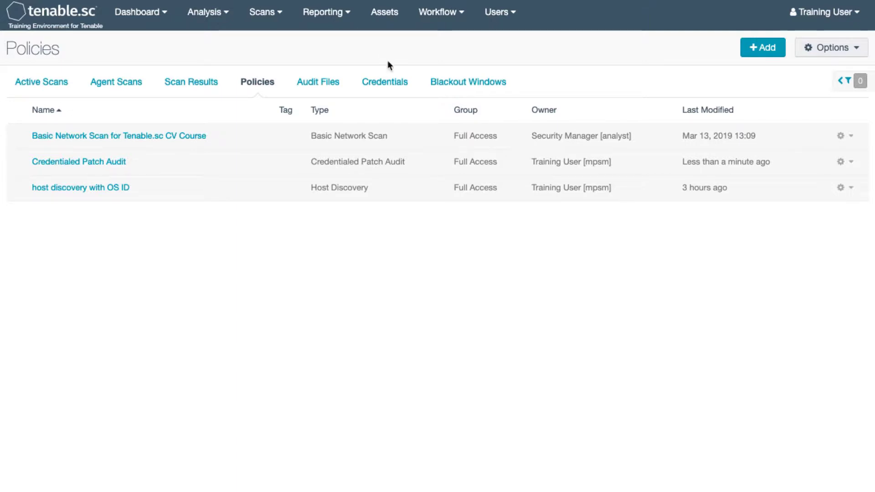
# Step: Create a Windows password credential 'Windows Scan Administrator' for user scanadmin and submit it
pyautogui.click(385, 83)
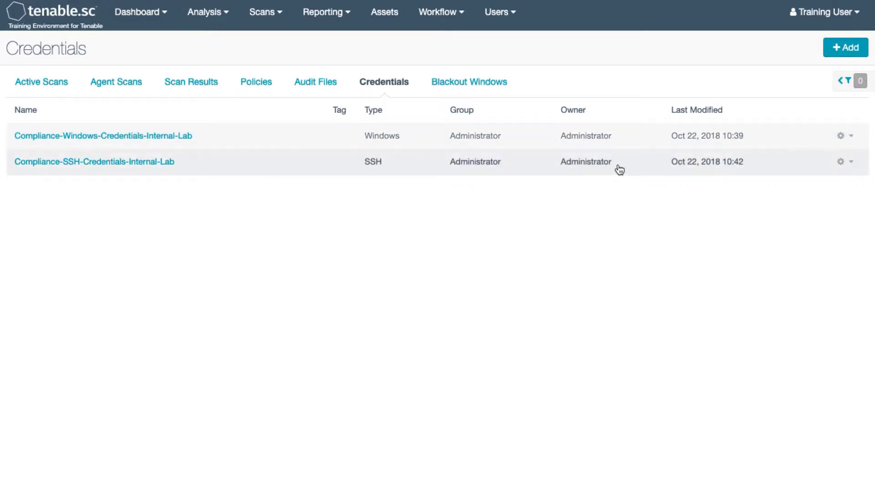
pyautogui.click(844, 46)
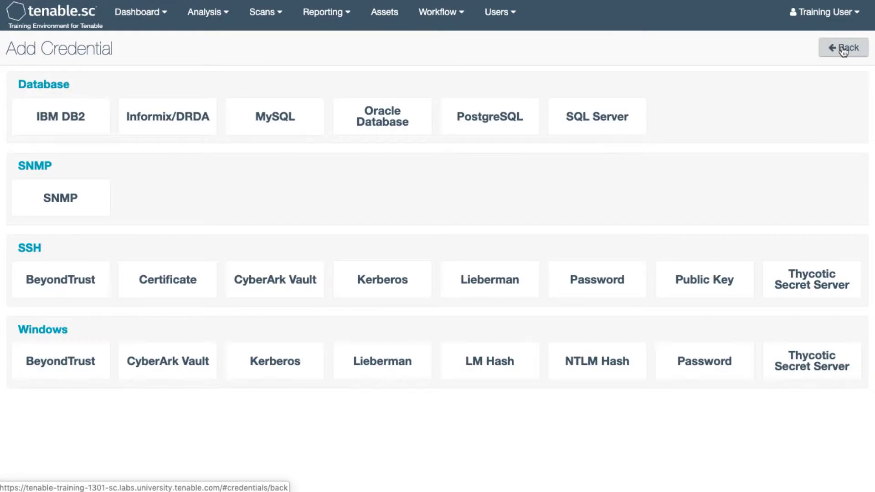
pyautogui.click(703, 368)
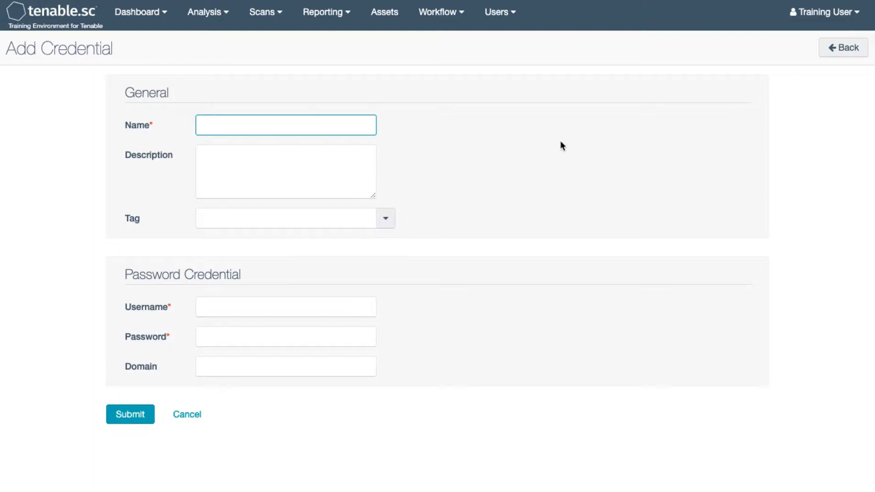
pyautogui.write('Windows Scan Administrator')
pyautogui.press('Tab')
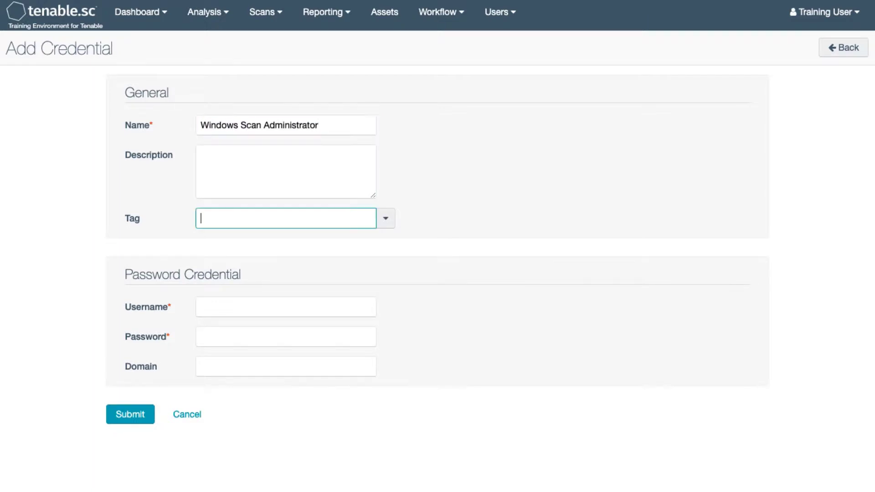
pyautogui.press('Tab')
pyautogui.write('scan')
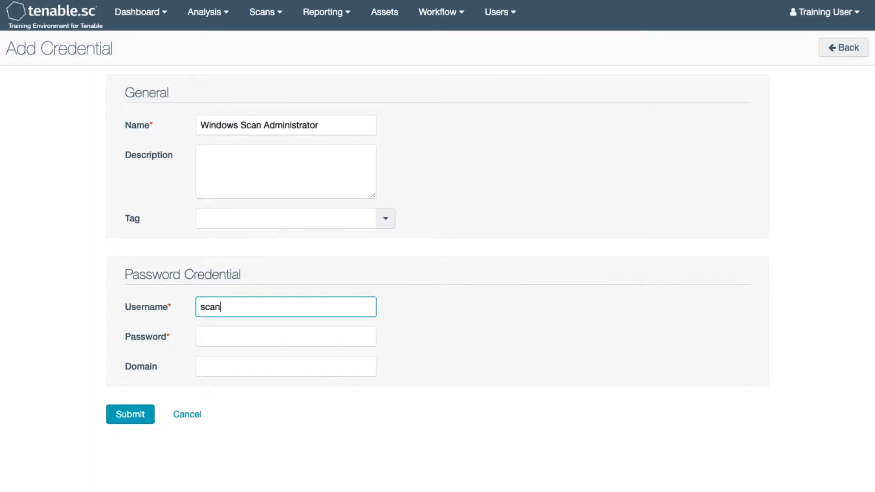
pyautogui.write('admin')
pyautogui.press('Tab')
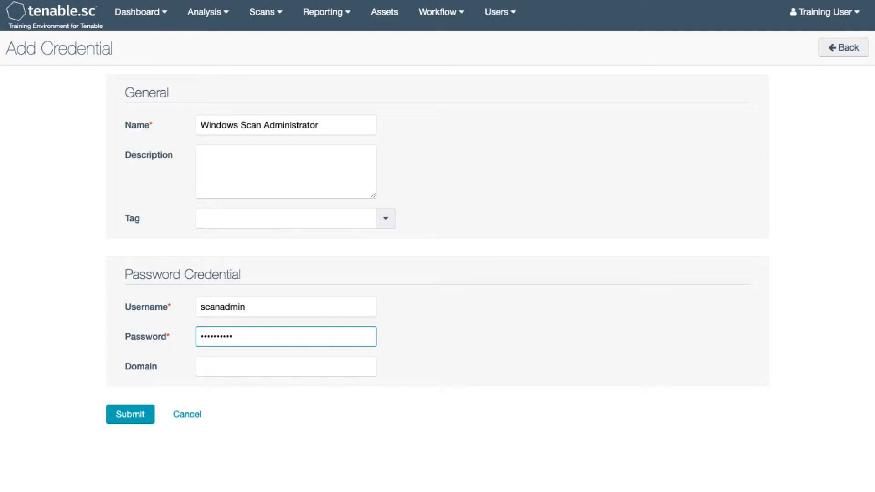
pyautogui.click(131, 414)
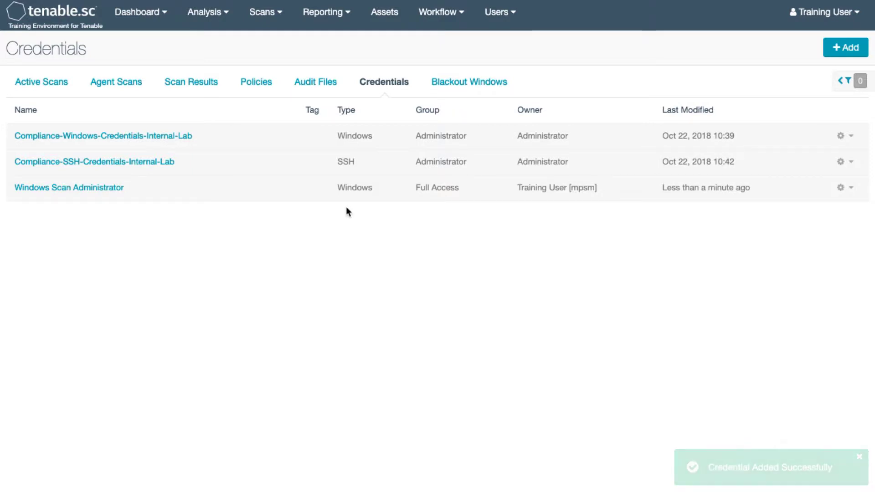
# Step: Add a new active scan named 'Credentialed Patch Audit Scan - Windows' using the Credentialed Patch Audit policy
pyautogui.click(262, 12)
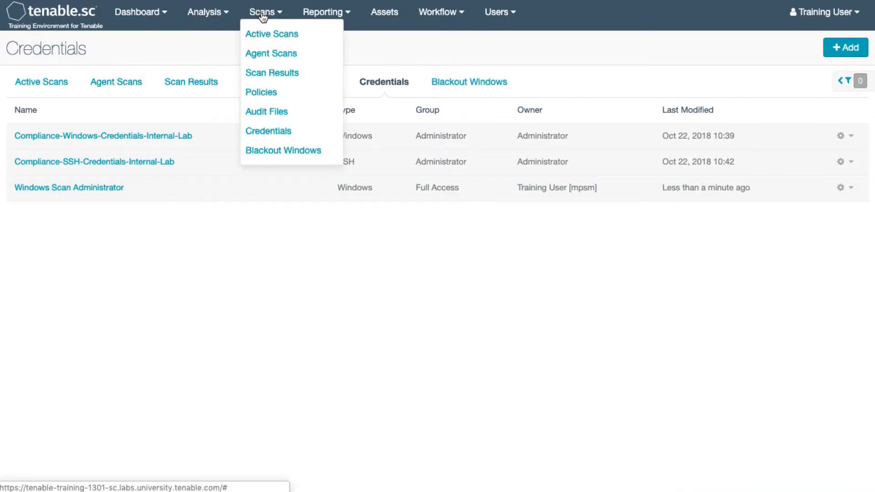
pyautogui.click(269, 34)
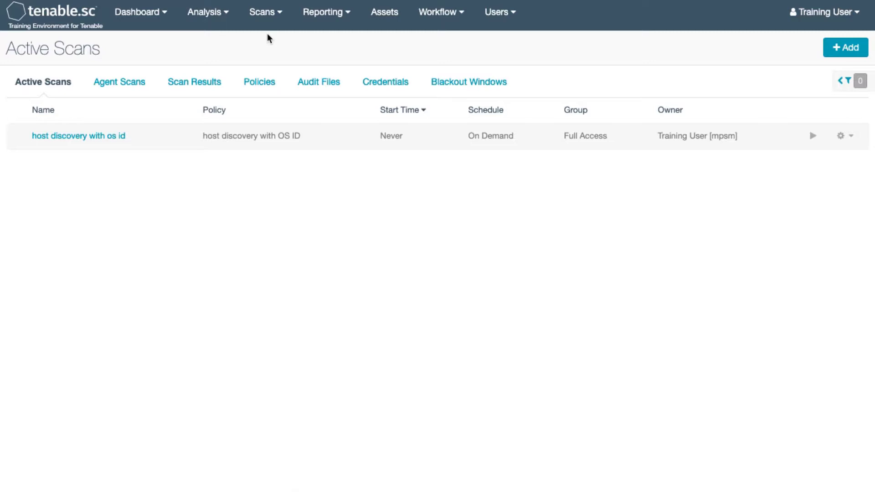
pyautogui.click(845, 48)
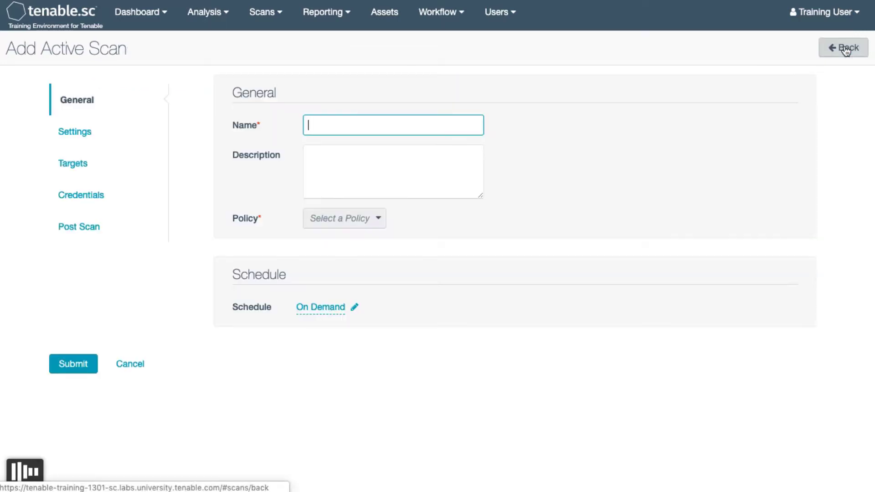
pyautogui.write('Credentialed Patch Audit Scan - Windows')
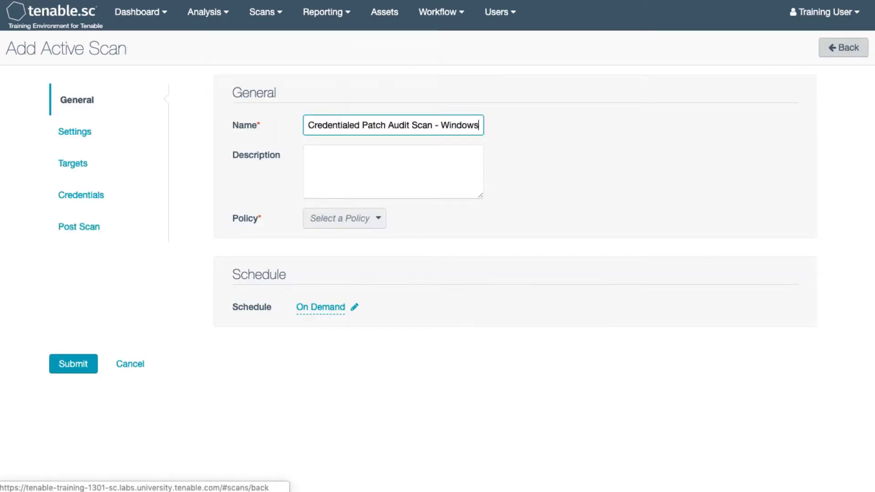
pyautogui.press('Tab')
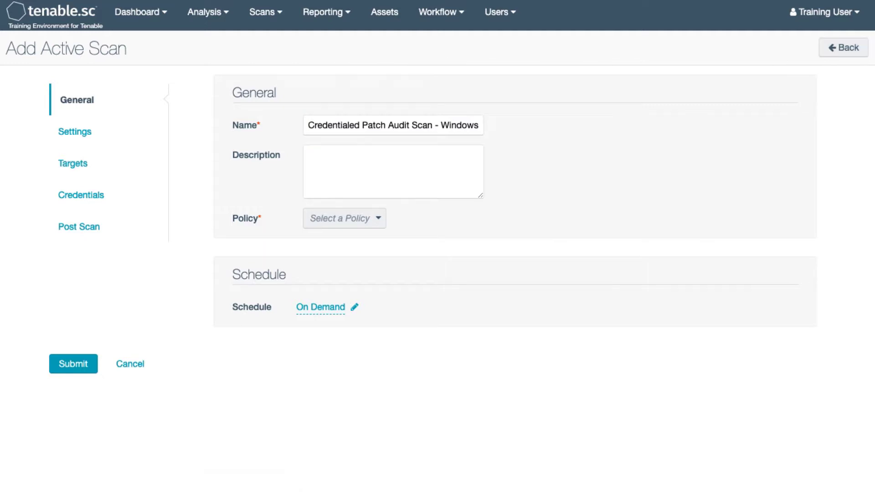
pyautogui.click(359, 218)
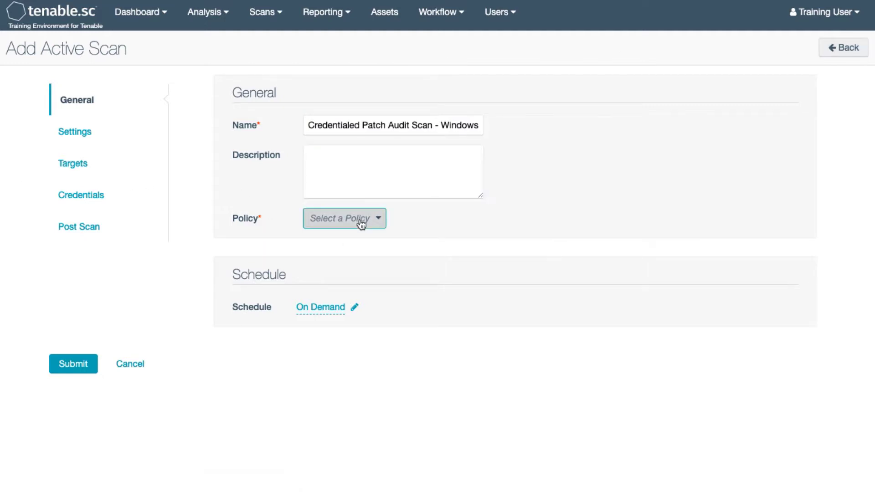
pyautogui.click(358, 263)
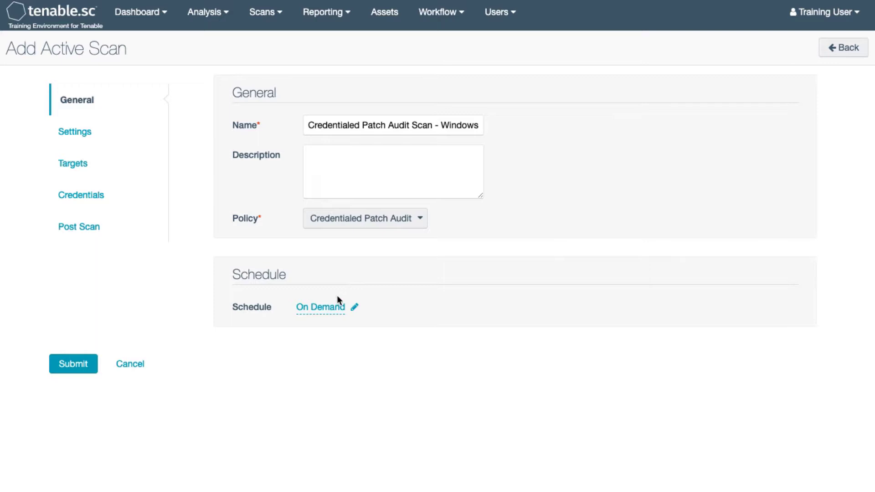
# Step: Schedule the scan to run daily, repeating every 2 days
pyautogui.click(321, 307)
pyautogui.click(339, 356)
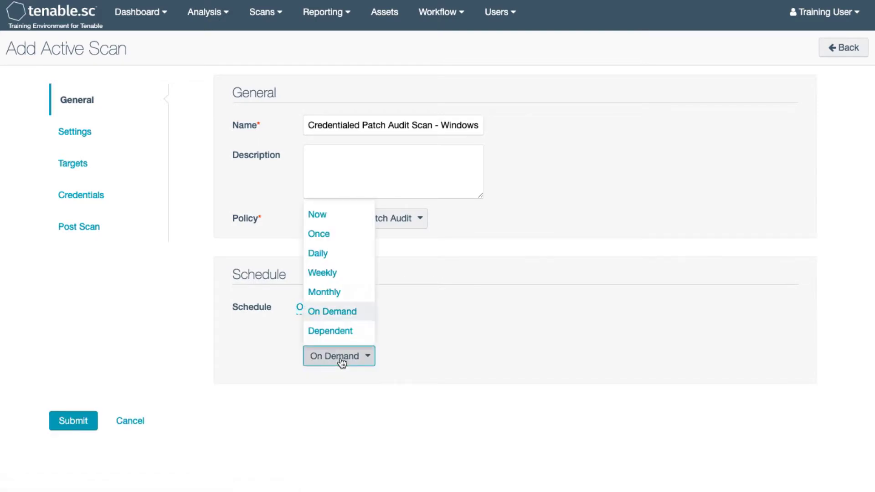
pyautogui.click(321, 252)
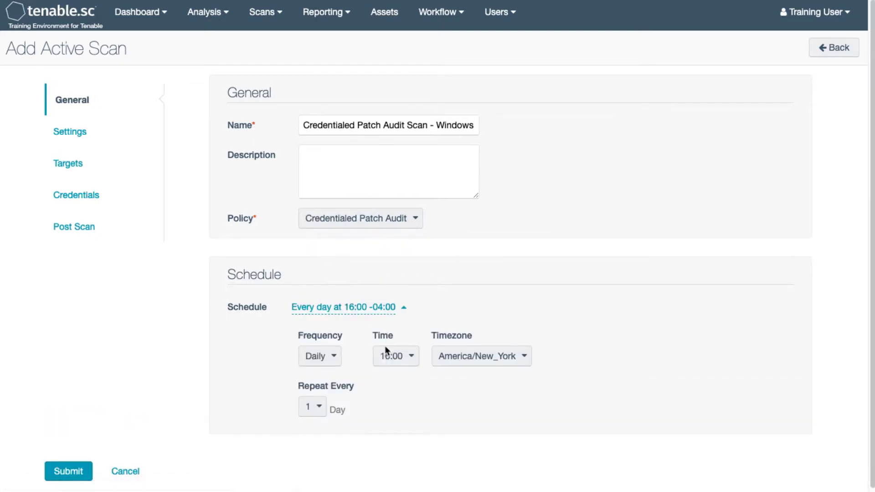
pyautogui.click(320, 407)
pyautogui.click(314, 277)
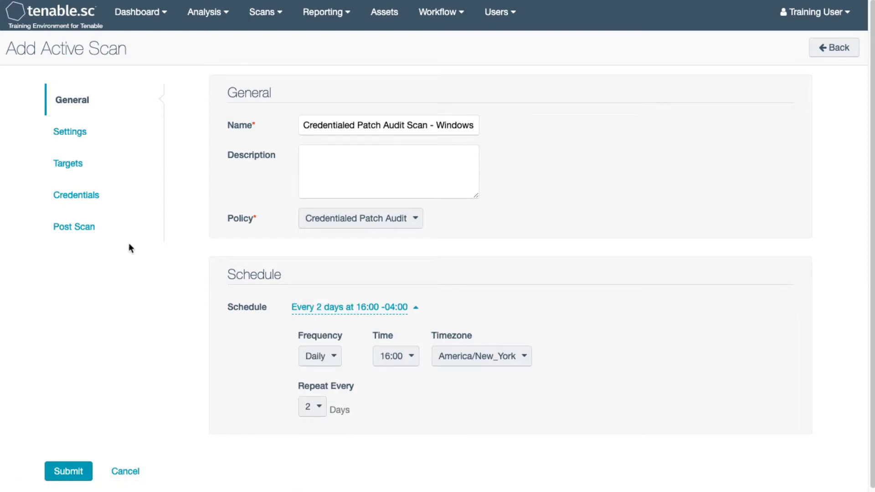
# Step: Set the scan's import repository to active-scanning
pyautogui.click(70, 131)
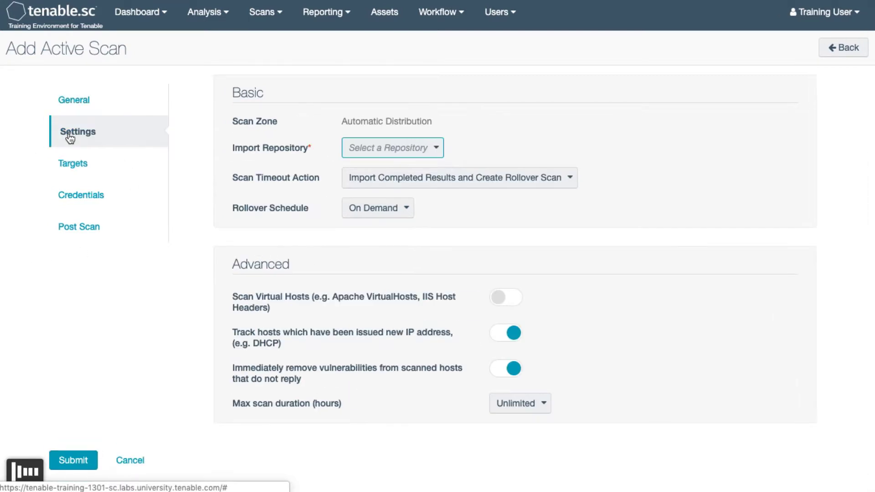
pyautogui.click(374, 152)
pyautogui.click(376, 193)
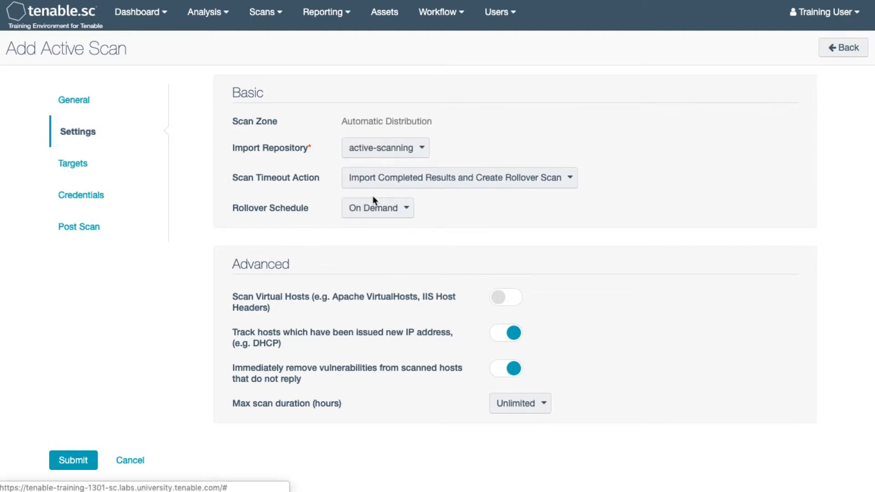
pyautogui.click(110, 167)
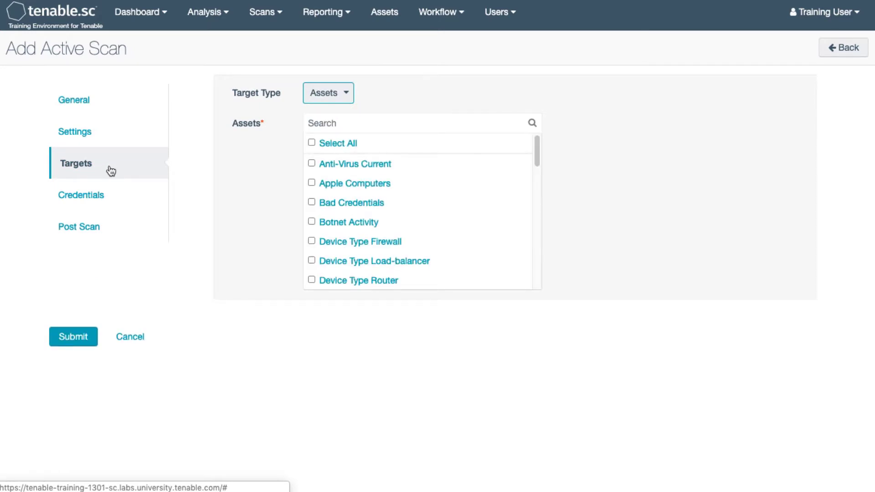
# Step: Search 'local' and select the Local Windows Assets asset list as the scan target
pyautogui.click(347, 124)
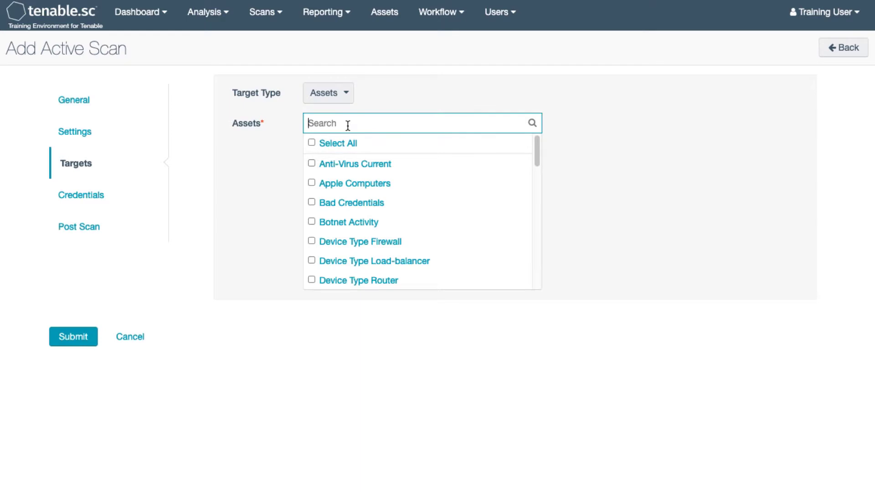
pyautogui.write('local')
pyautogui.click(311, 164)
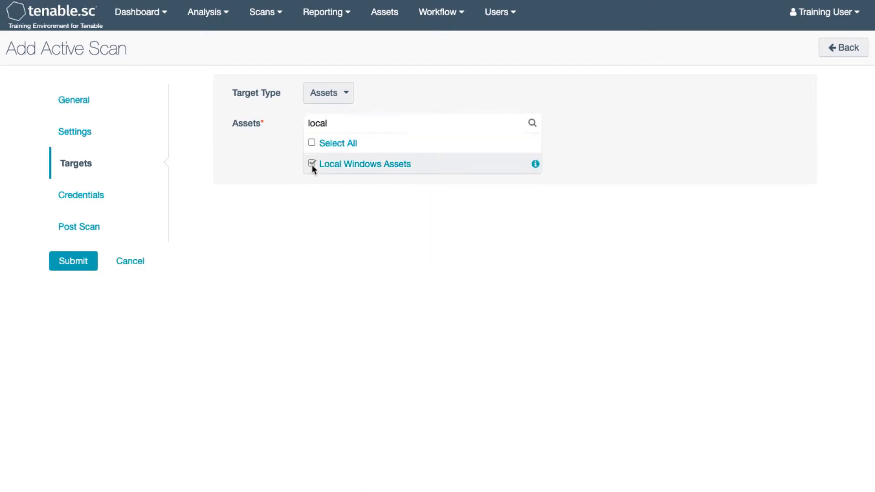
# Step: Attach the Windows Scan Administrator credential to the scan
pyautogui.click(101, 197)
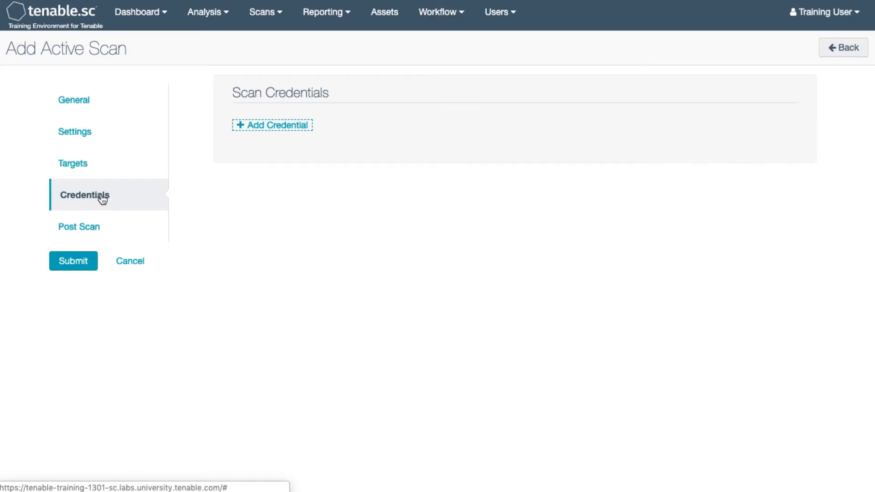
pyautogui.click(275, 125)
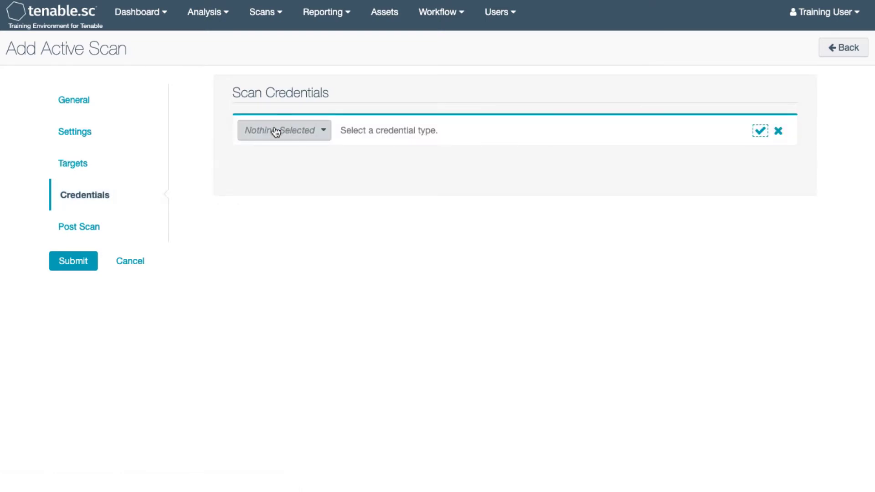
pyautogui.click(261, 155)
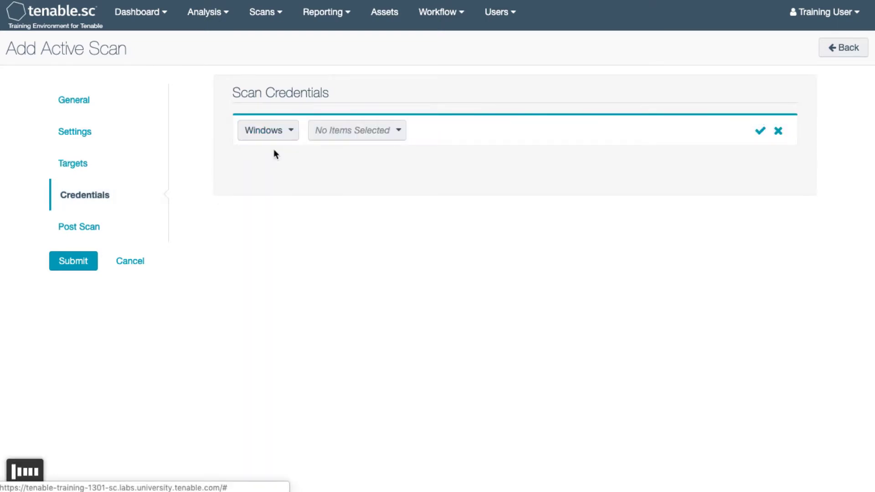
pyautogui.click(369, 132)
pyautogui.click(336, 175)
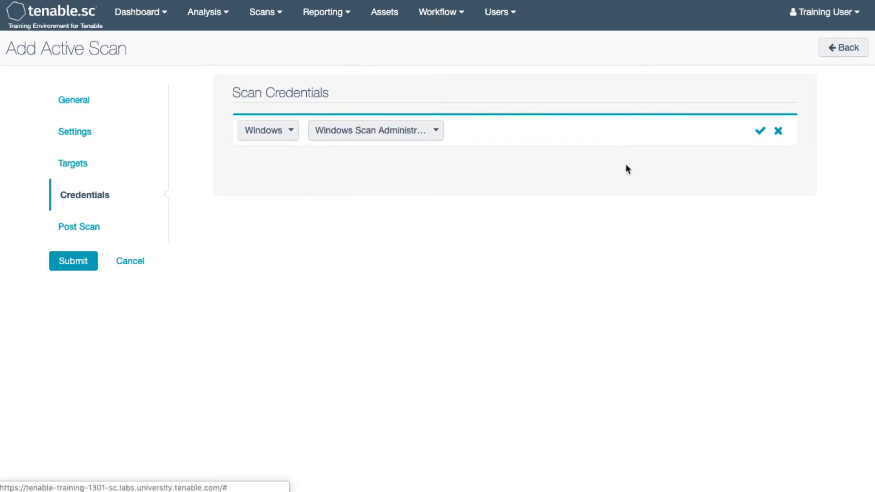
pyautogui.click(760, 130)
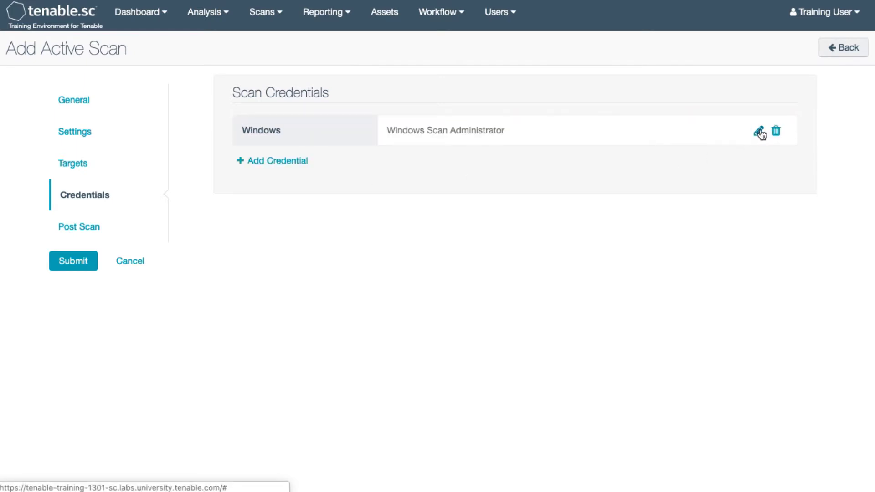
# Step: Attach the Compliance-Windows-Credentials-Internal-Lab Windows credential as a second credential
pyautogui.click(288, 161)
pyautogui.click(263, 193)
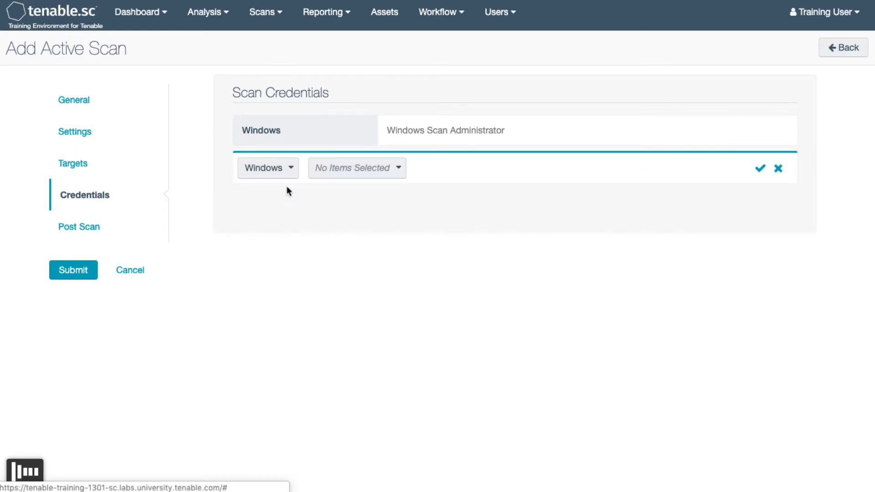
pyautogui.click(352, 168)
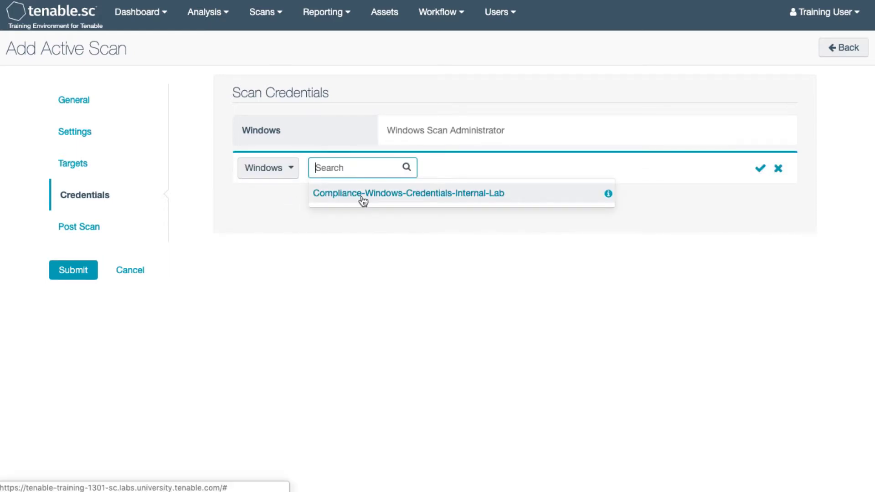
pyautogui.click(362, 194)
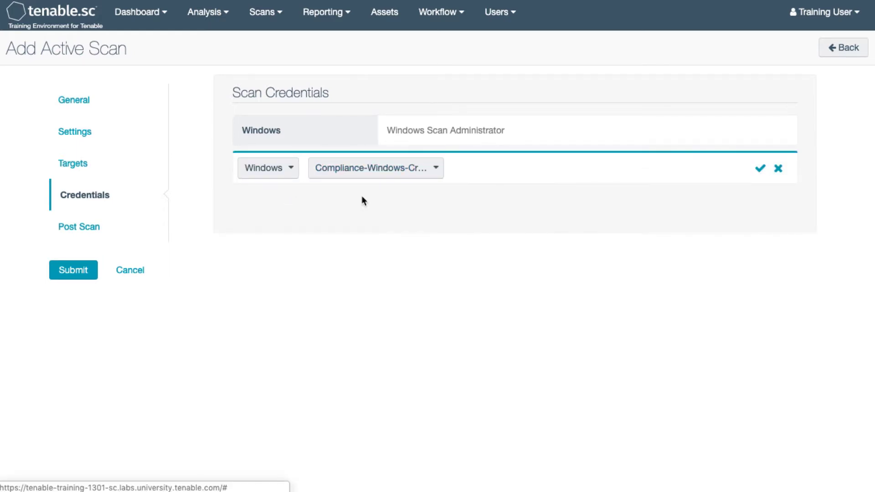
pyautogui.click(760, 168)
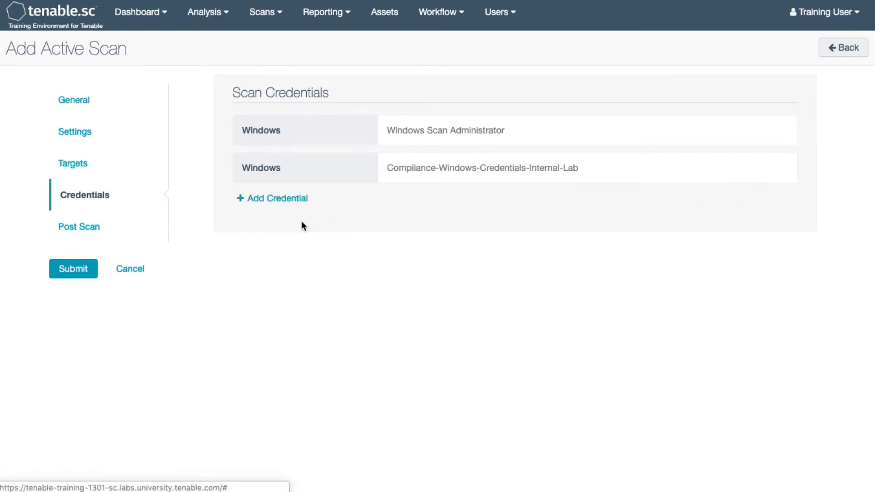
pyautogui.click(93, 229)
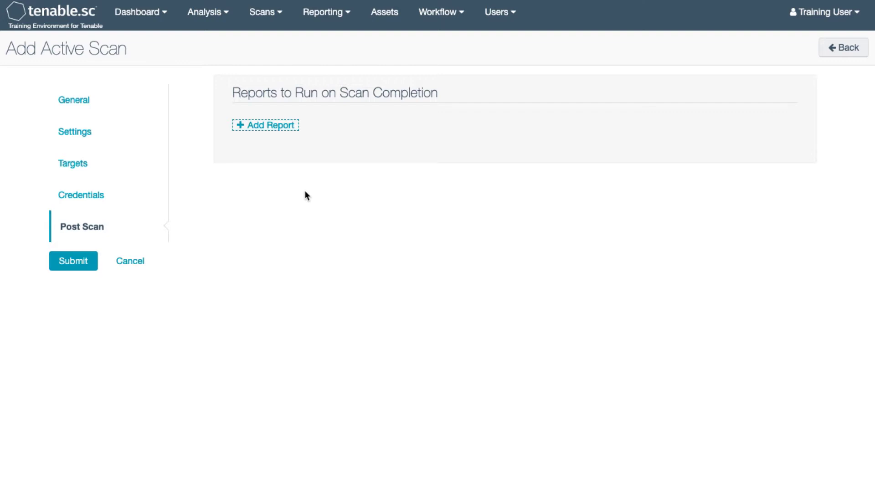
# Step: Add the Windows Team Remediation Report as a post-scan report and submit the scan
pyautogui.click(265, 125)
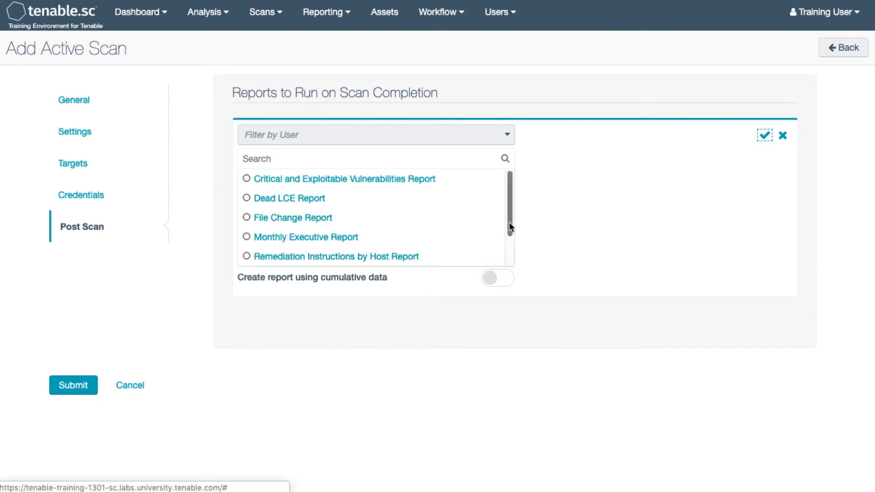
pyautogui.moveTo(509, 222); pyautogui.dragTo(510, 261)
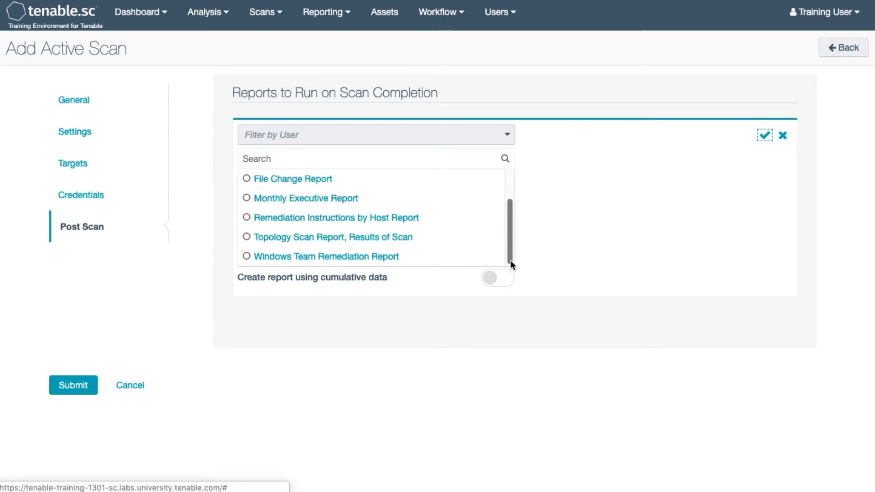
pyautogui.click(246, 256)
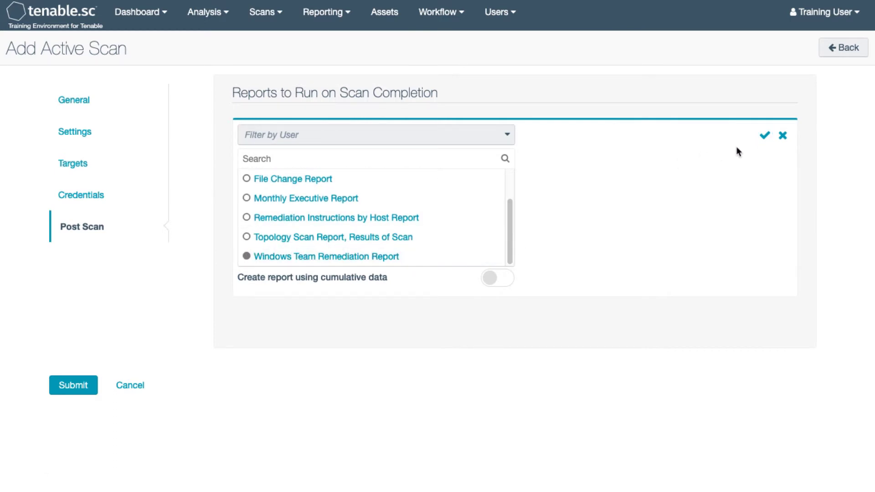
pyautogui.click(764, 135)
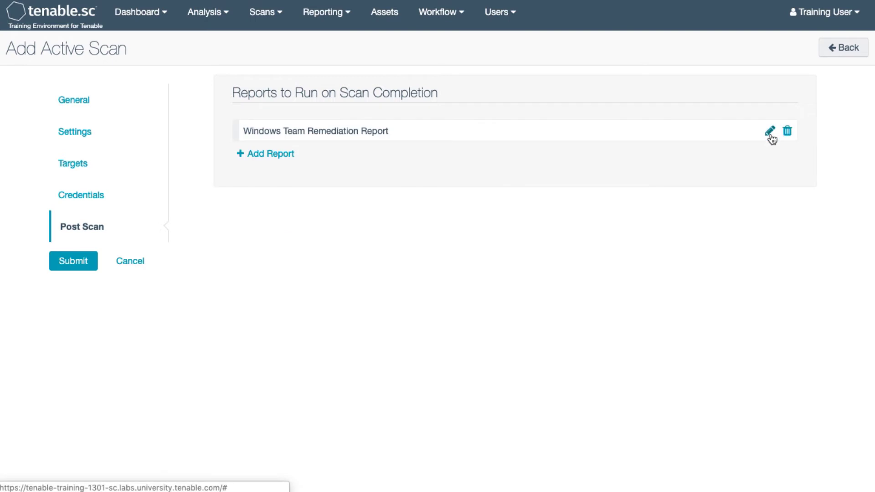
pyautogui.click(73, 260)
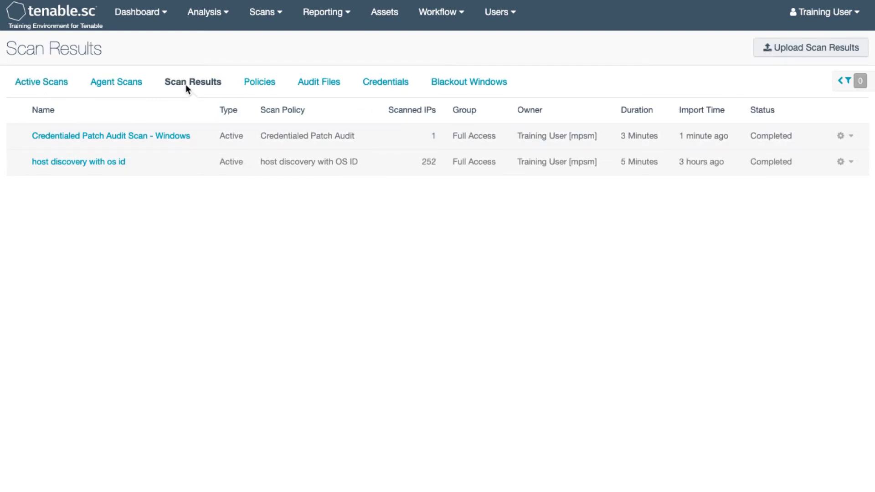
# Step: Go to Analysis > Vulnerabilities to view the scan results
pyautogui.click(209, 12)
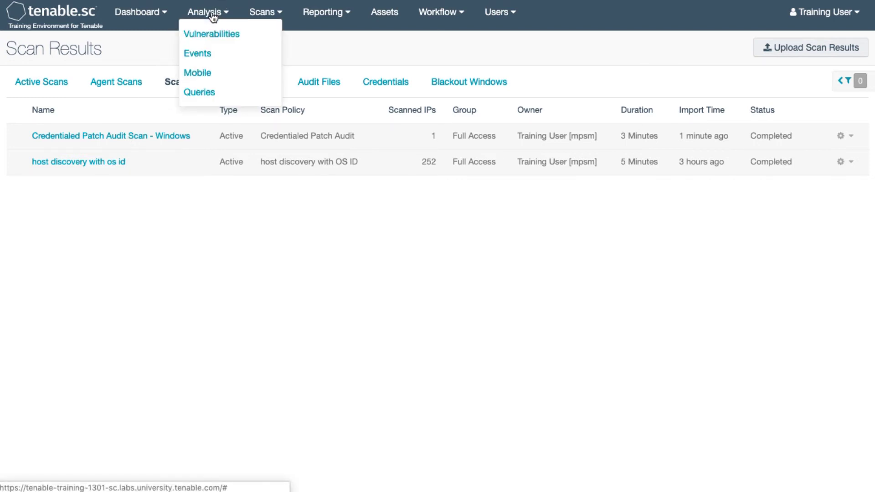
pyautogui.click(212, 33)
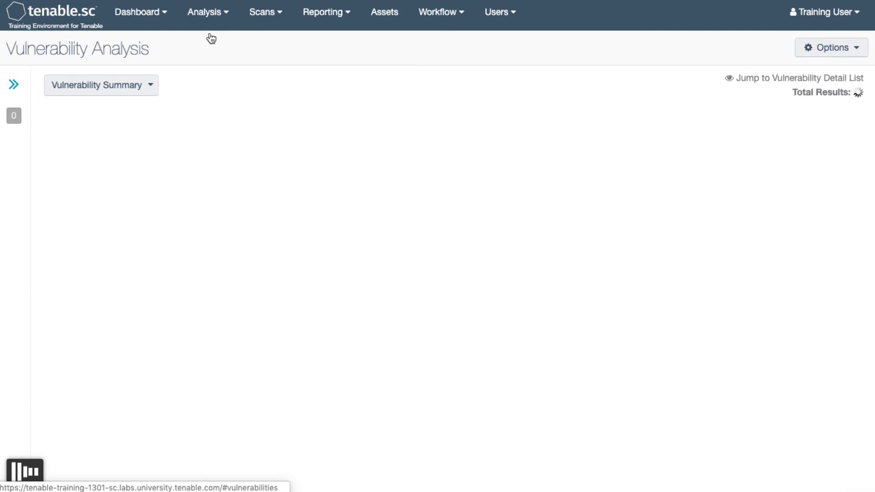
# Step: Add the Asset filter to the vulnerability analysis filters panel
pyautogui.click(13, 84)
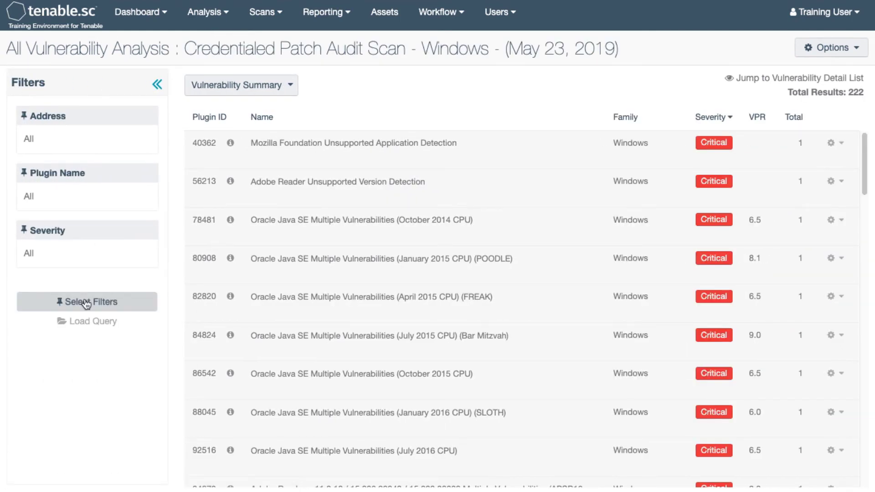
pyautogui.click(87, 301)
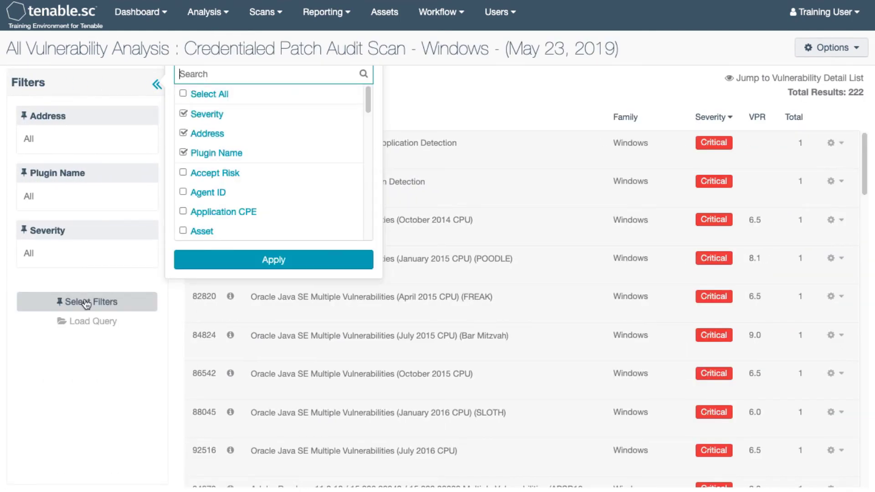
pyautogui.click(205, 232)
pyautogui.click(273, 260)
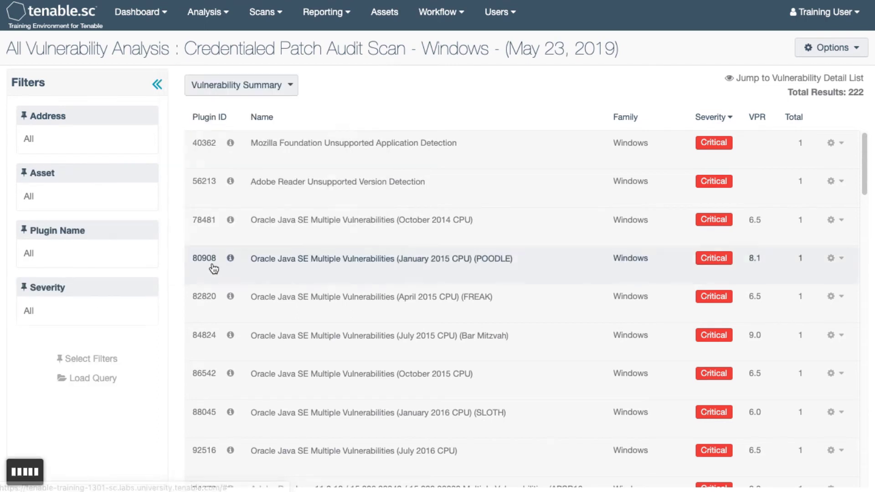
# Step: Set the Asset filter to Local Windows Assets and apply it to the results
pyautogui.click(76, 182)
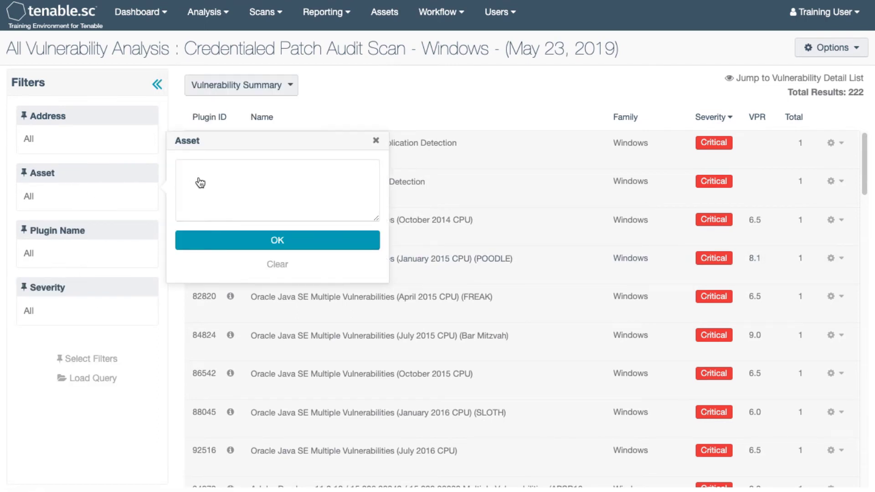
pyautogui.click(219, 178)
pyautogui.write('loca')
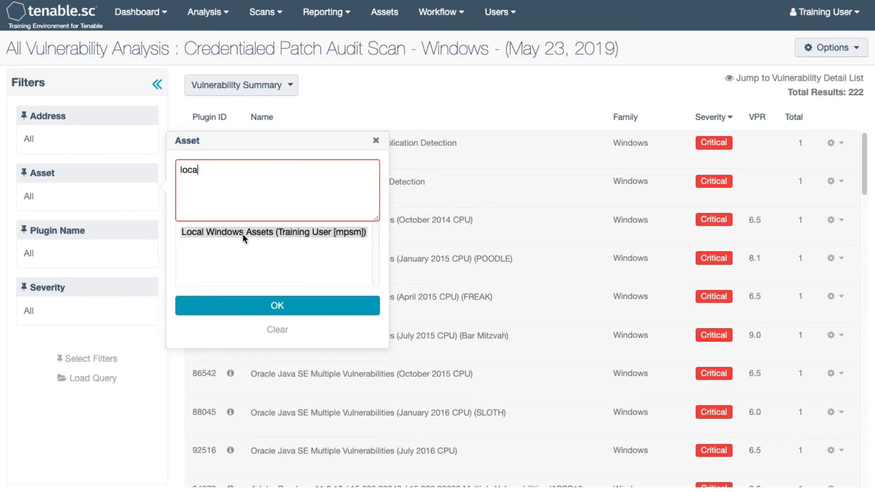
pyautogui.click(243, 235)
pyautogui.click(237, 242)
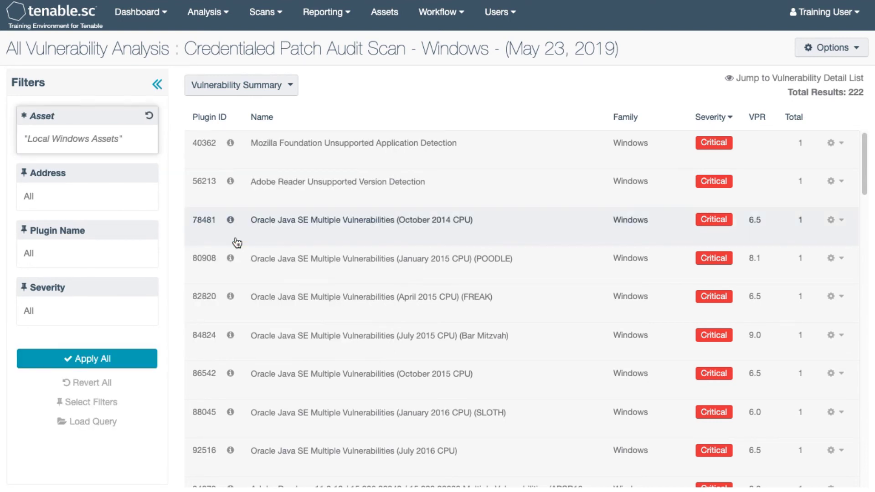
pyautogui.click(87, 358)
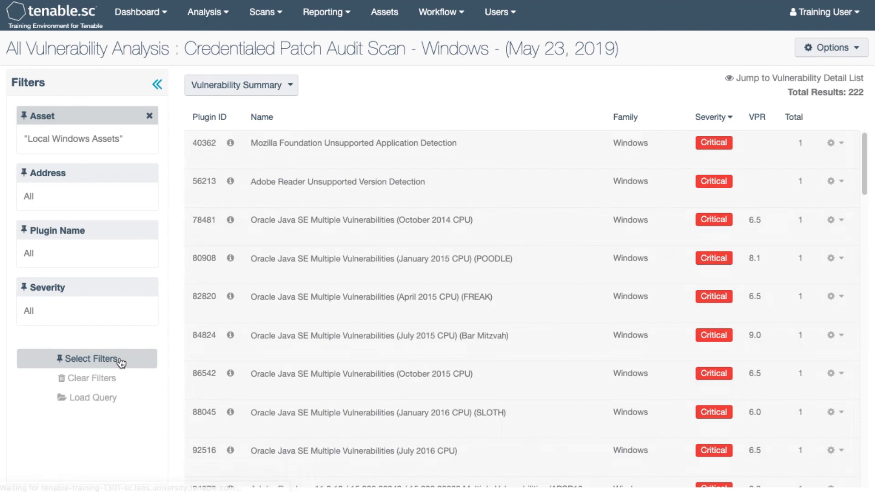